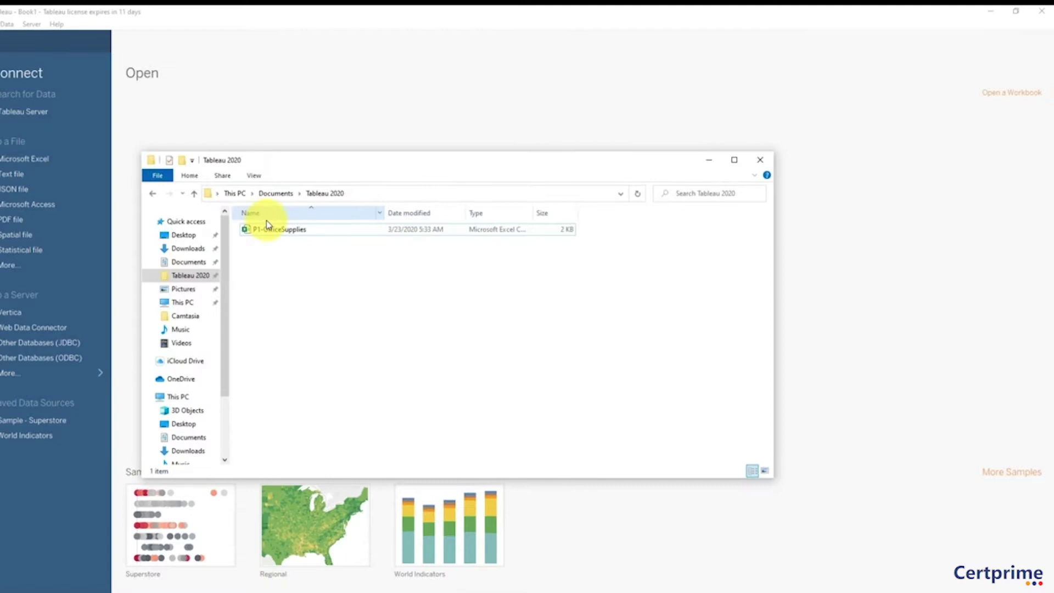
# - Select P1-OfficeSupplies in the Tableau 2020 folder, then bring Tableau's start page to the front
pyautogui.click(269, 229)
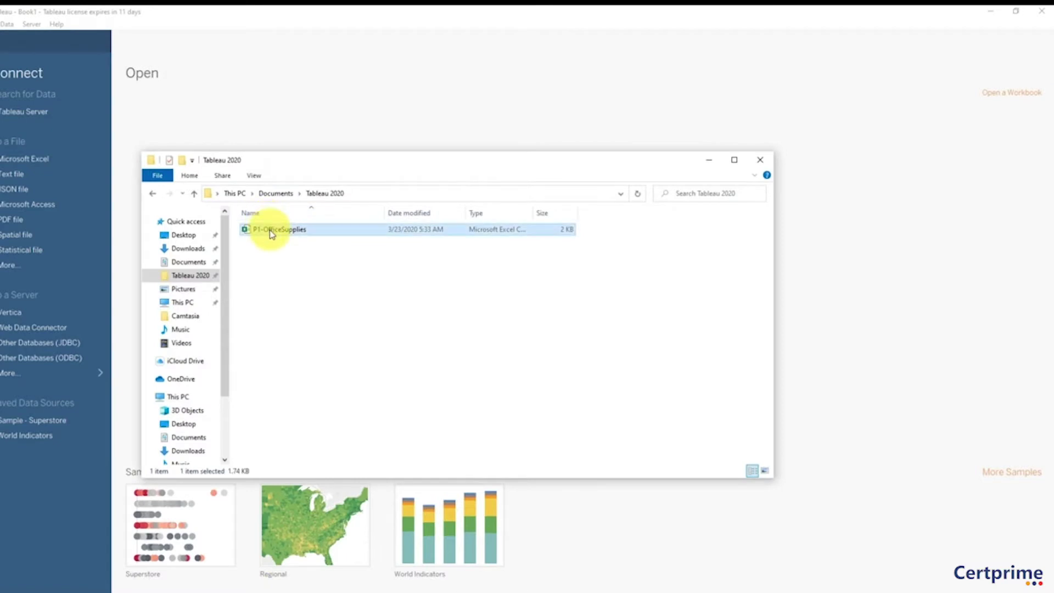
pyautogui.click(337, 137)
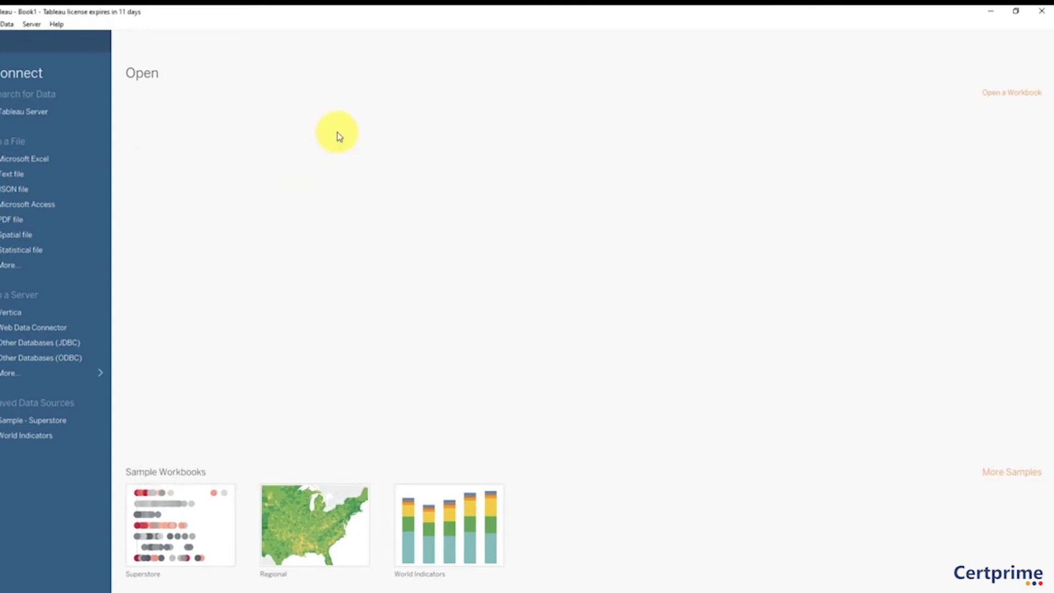
# - Connect P1-OfficeSupplies.csv as a Text file source to preview Order Date, Region, Rep, Item, Units and Unit Price
pyautogui.click(38, 178)
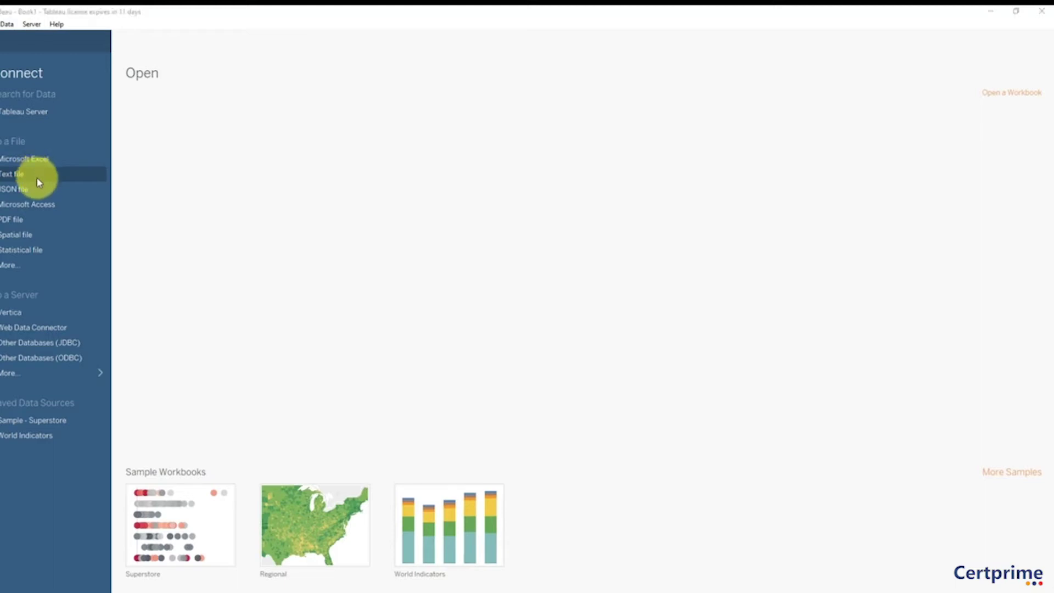
pyautogui.doubleClick(118, 100)
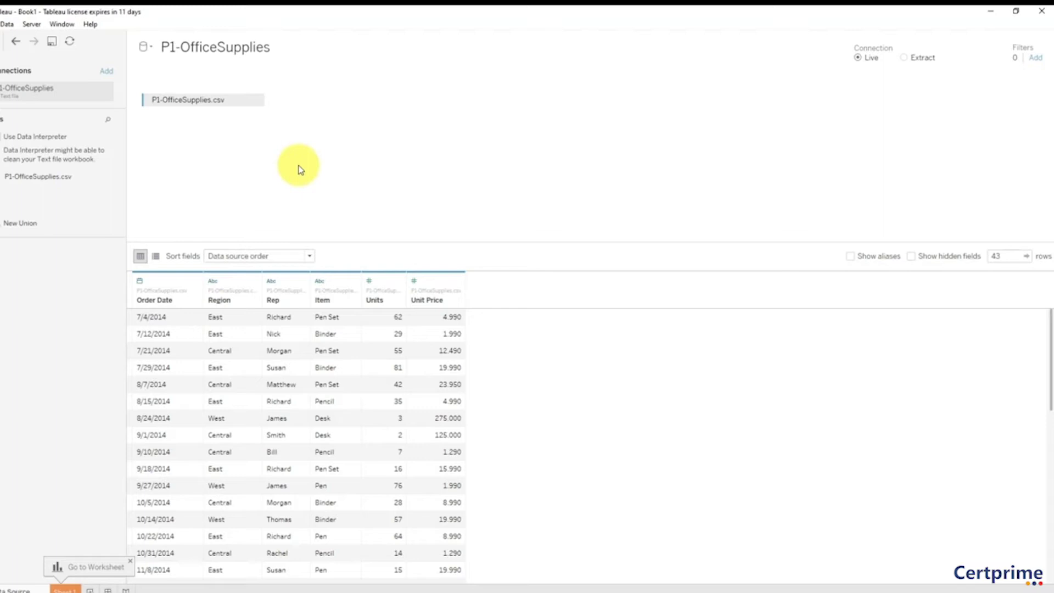
pyautogui.moveTo(36, 175); pyautogui.dragTo(321, 137)
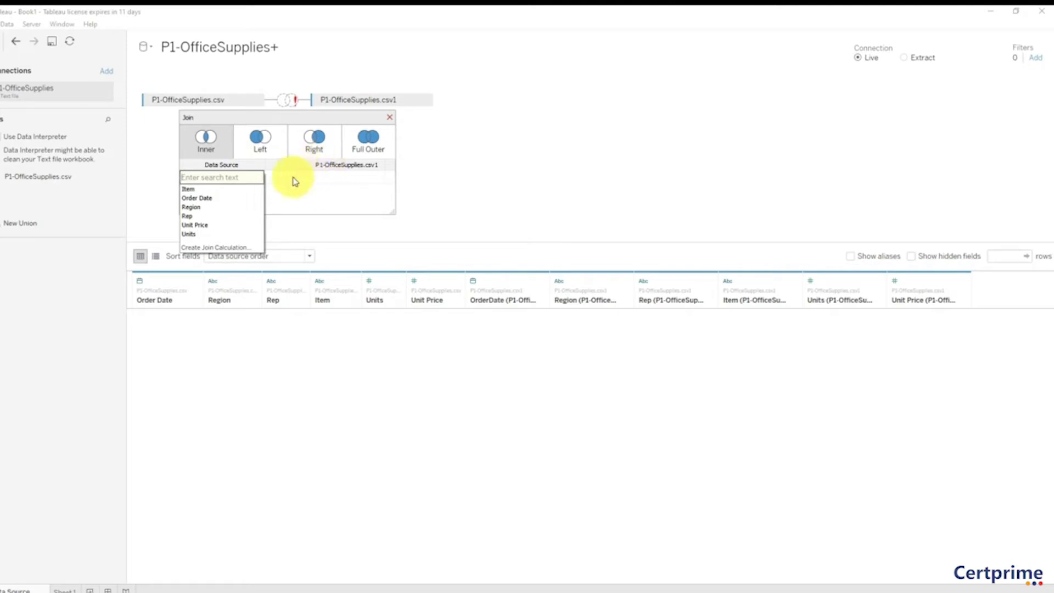
pyautogui.click(390, 118)
pyautogui.click(390, 118)
pyautogui.moveTo(382, 101); pyautogui.dragTo(39, 280)
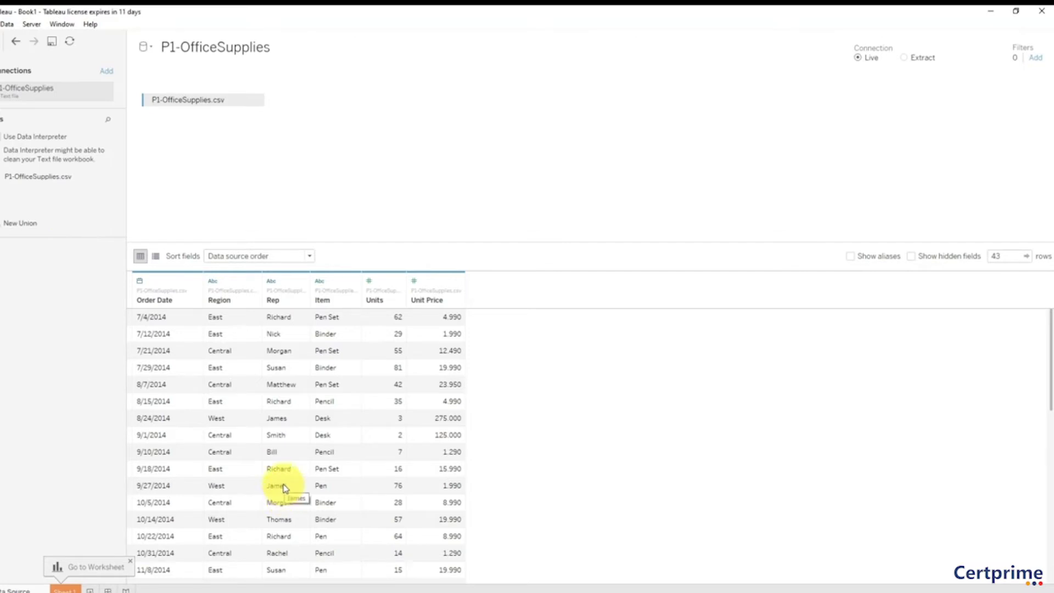
pyautogui.scroll(-7, 370, 443)
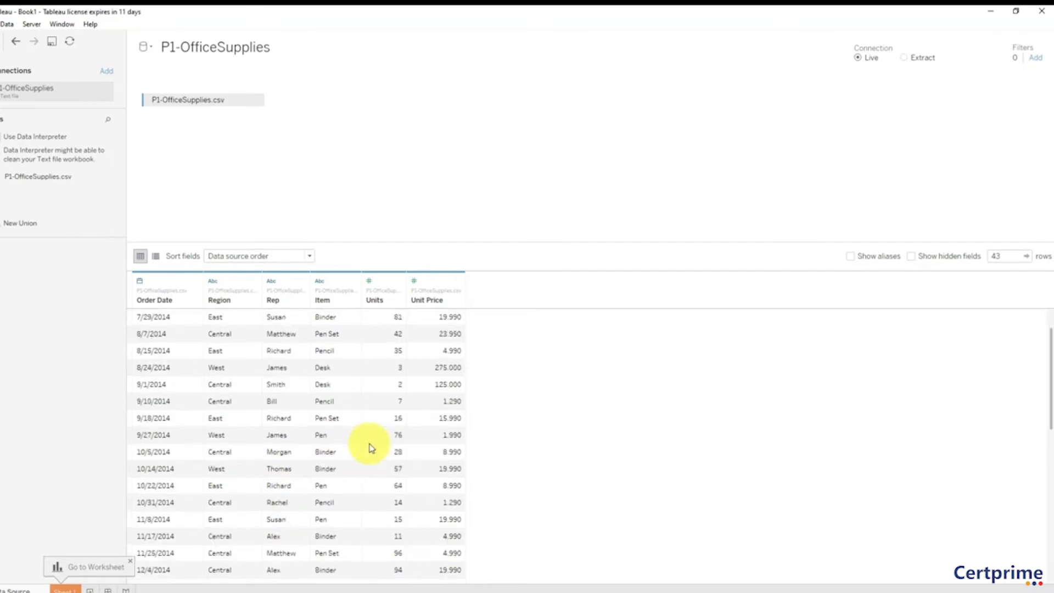
pyautogui.scroll(7, 370, 448)
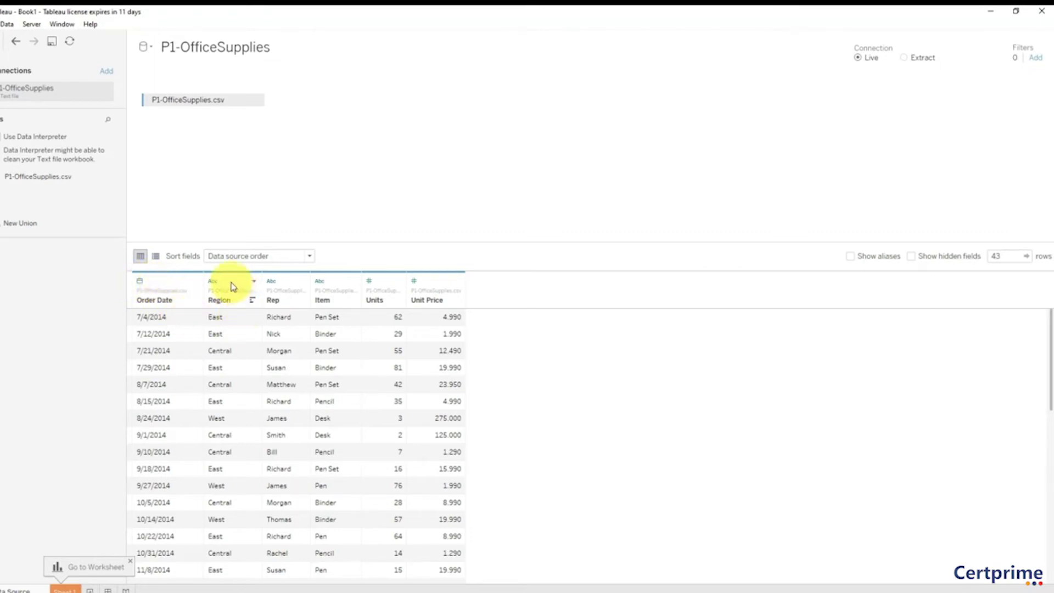
pyautogui.moveTo(231, 279); pyautogui.dragTo(415, 286)
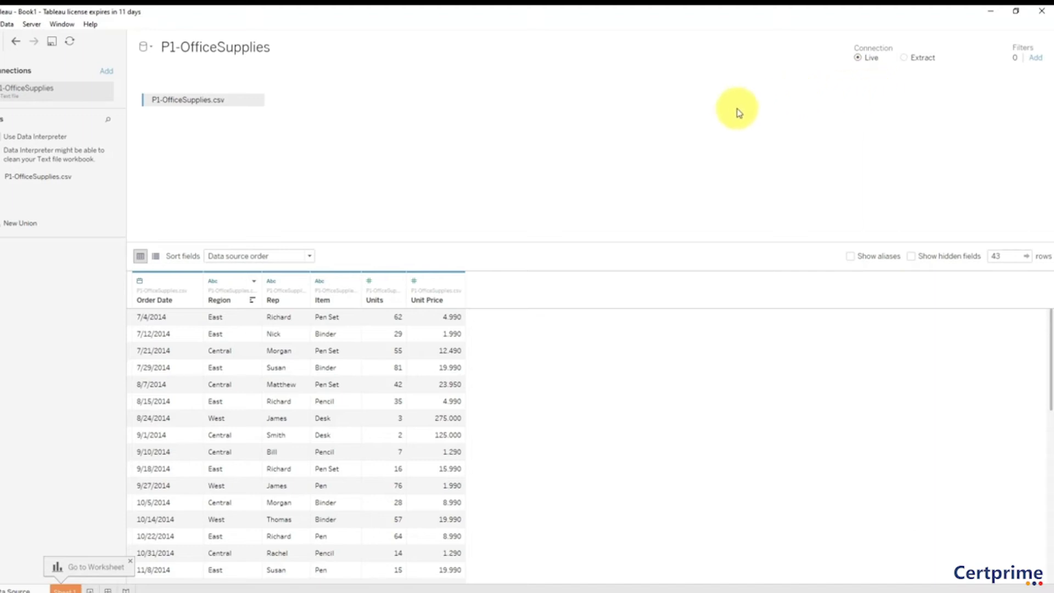
pyautogui.click(64, 590)
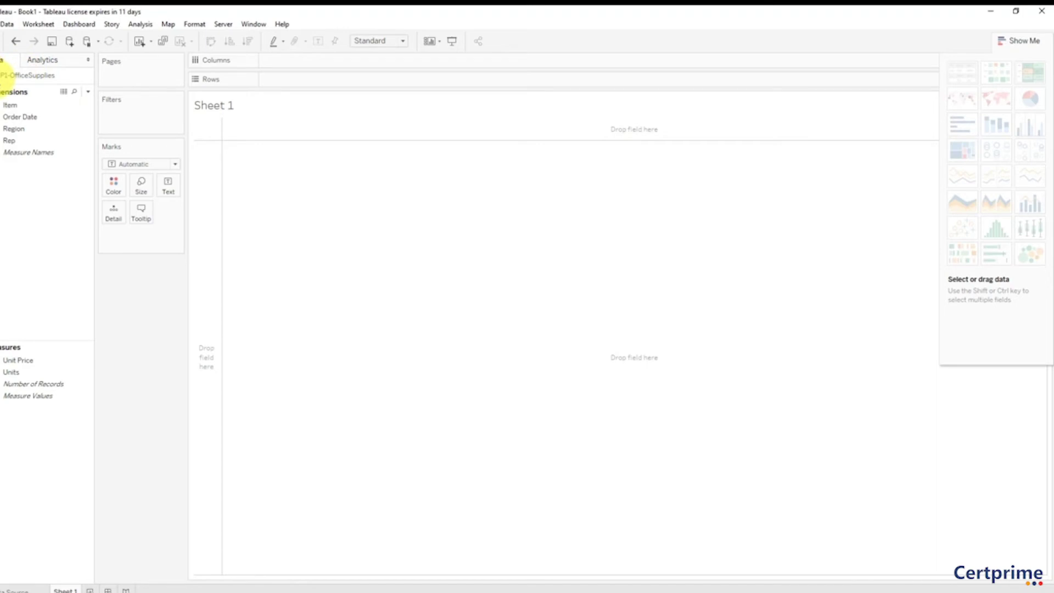
pyautogui.rightClick(12, 76)
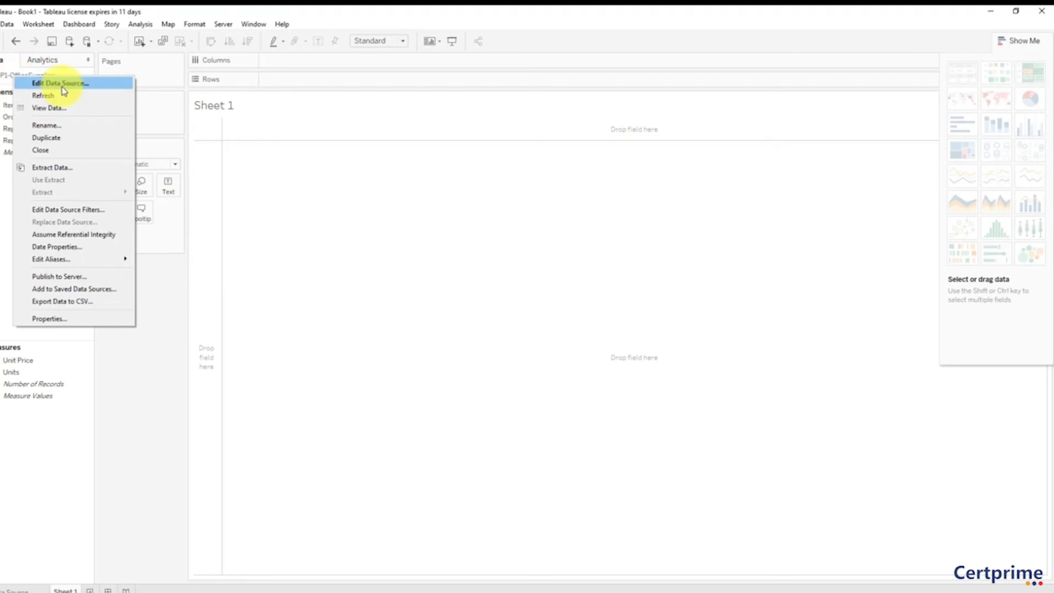
pyautogui.click(49, 108)
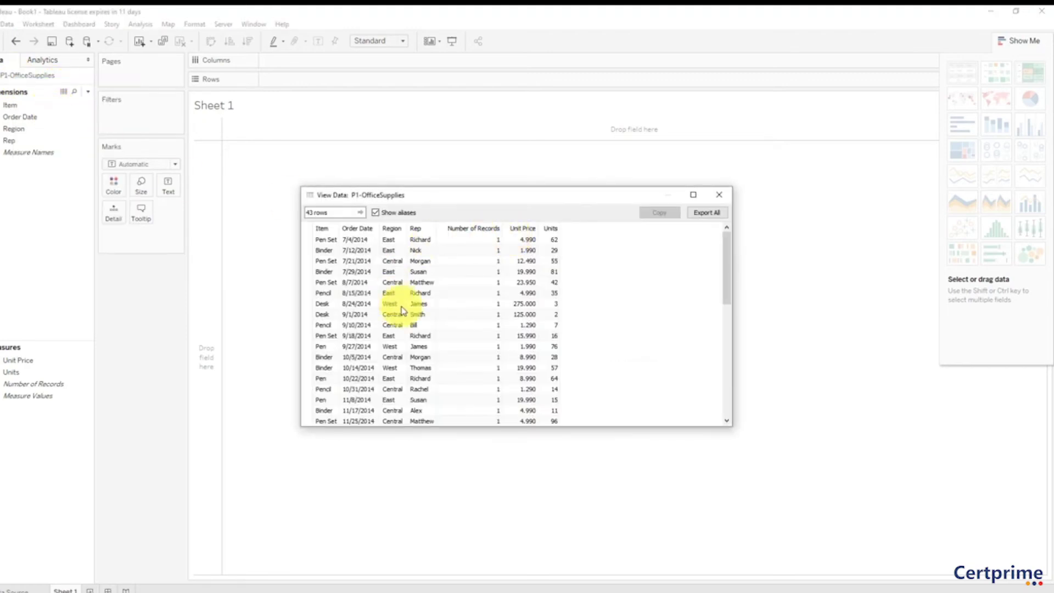
pyautogui.scroll(-3, 549, 294)
pyautogui.moveTo(728, 289); pyautogui.dragTo(717, 253)
pyautogui.click(720, 195)
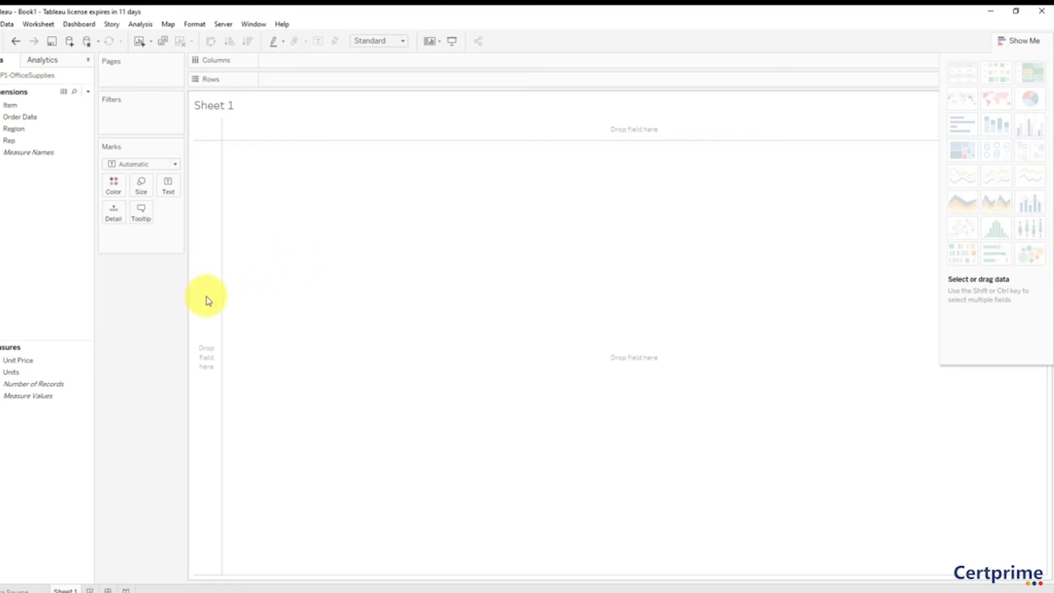
# - Visit Sheet 1, start Data > New Data Source, dismiss that panel, and return to the Data Source tab
pyautogui.click(20, 591)
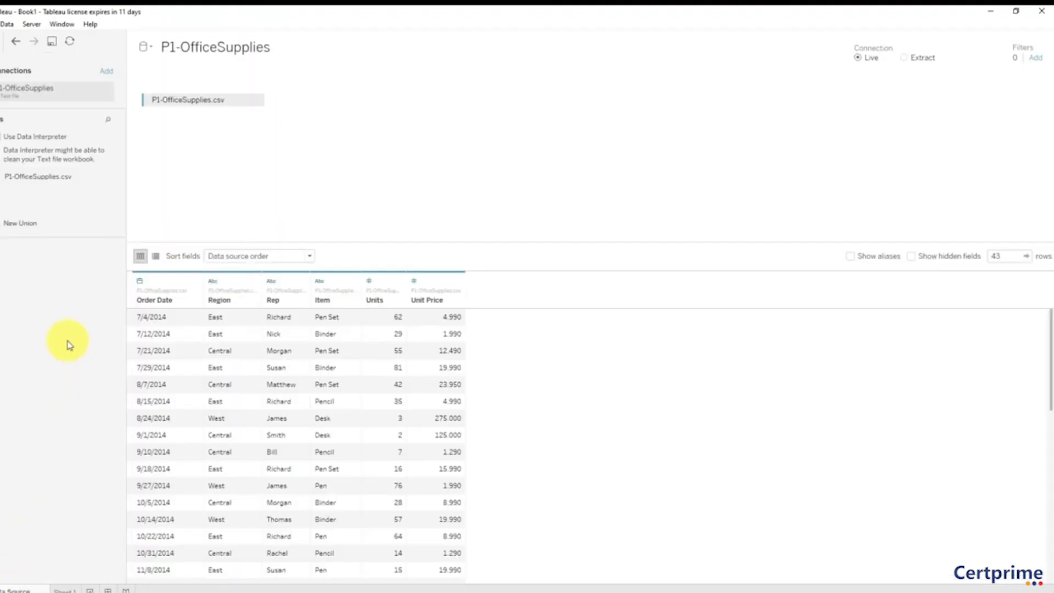
pyautogui.click(71, 590)
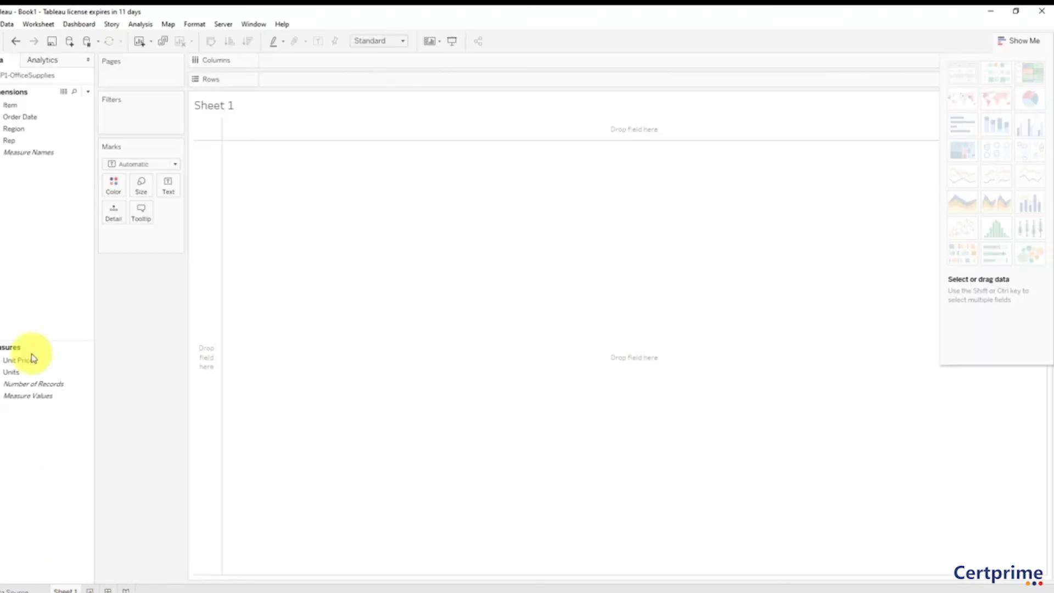
pyautogui.click(7, 25)
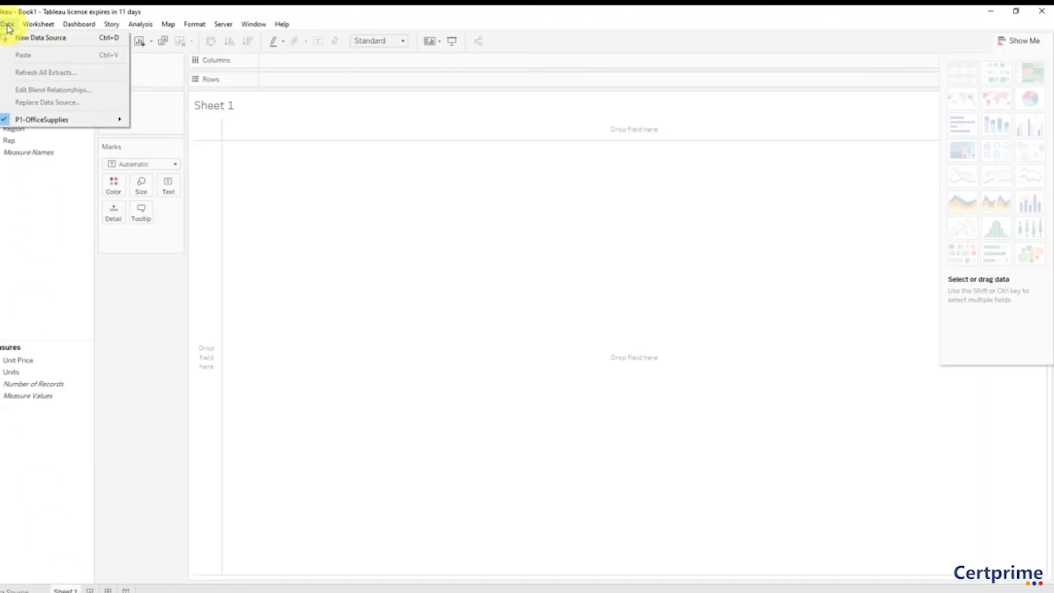
pyautogui.click(33, 37)
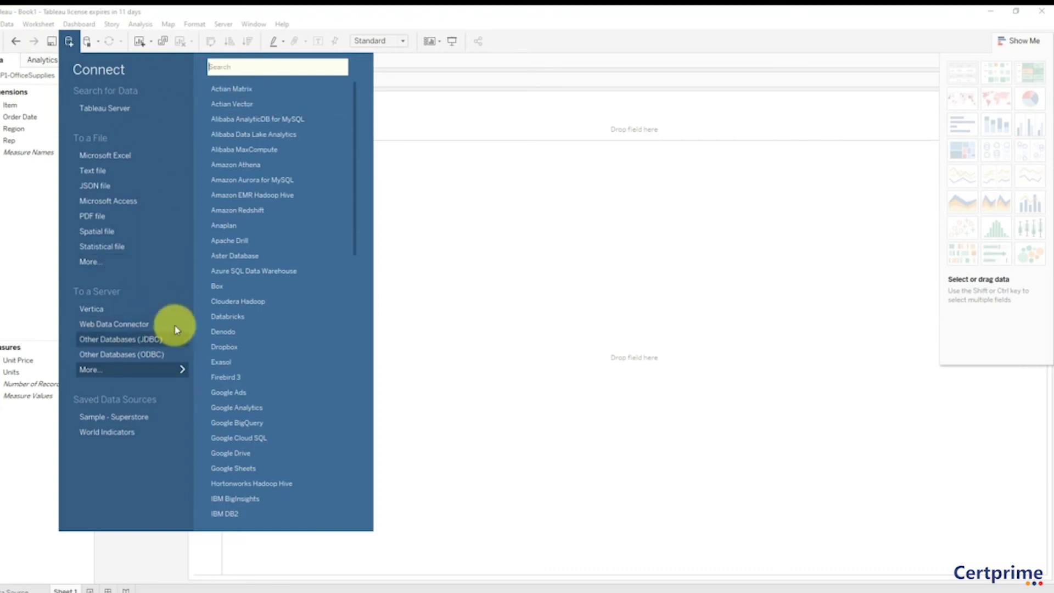
pyautogui.click(489, 348)
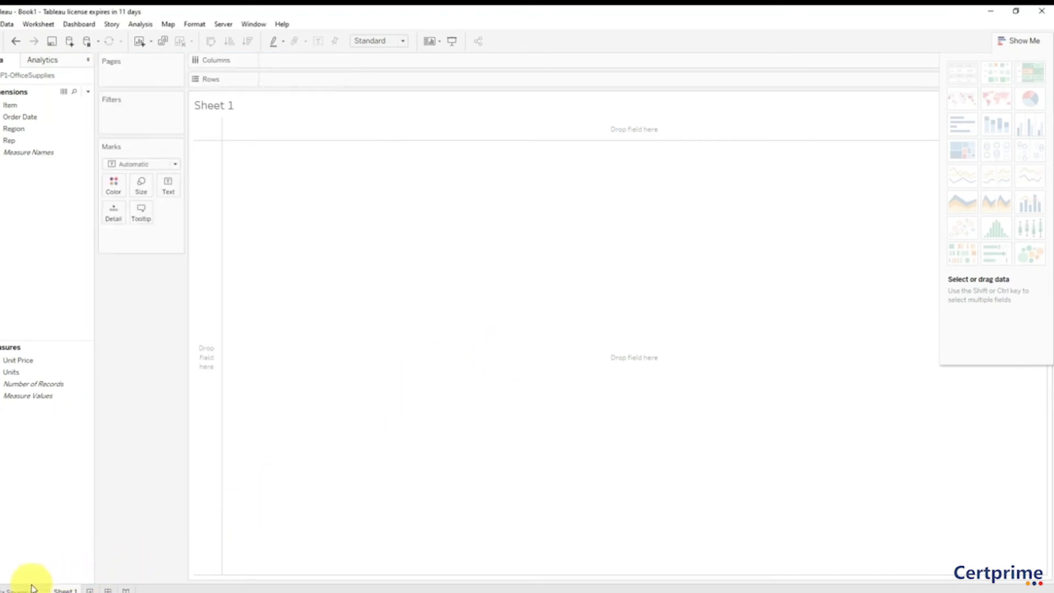
pyautogui.click(14, 587)
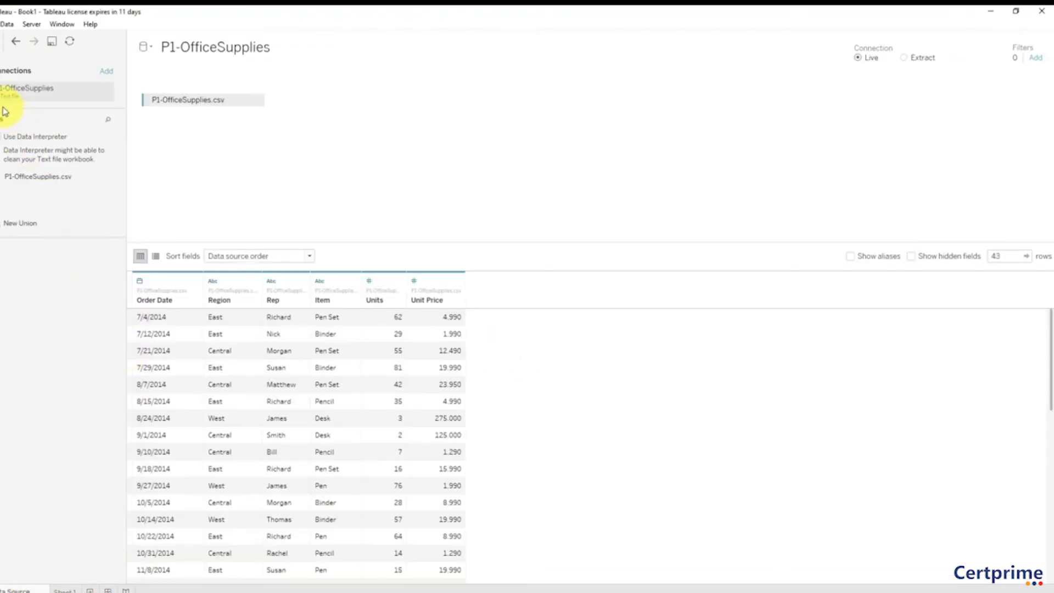
pyautogui.click(2, 42)
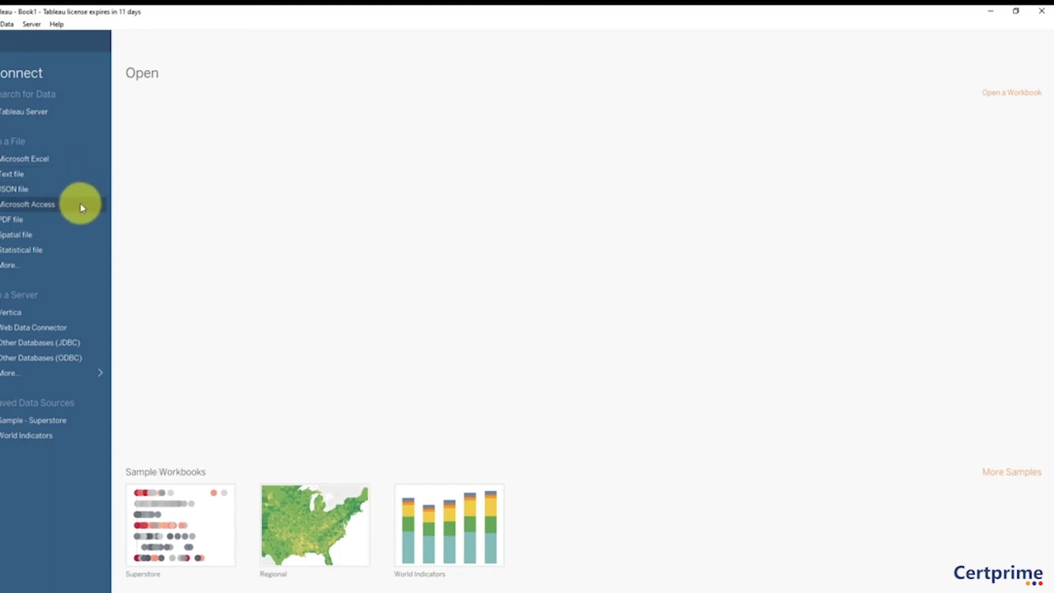
pyautogui.click(79, 252)
pyautogui.click(433, 287)
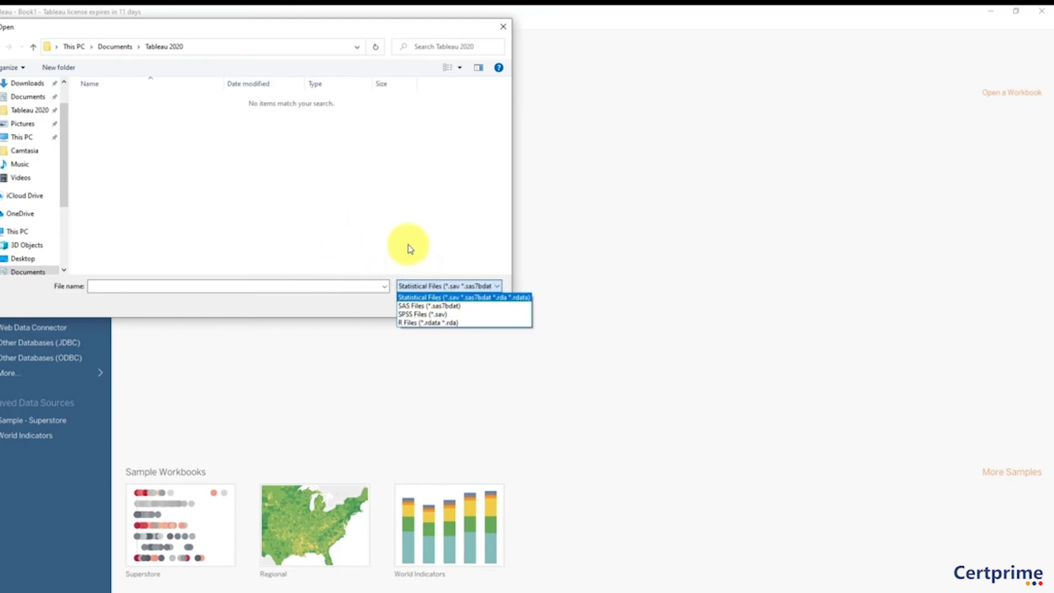
pyautogui.click(502, 27)
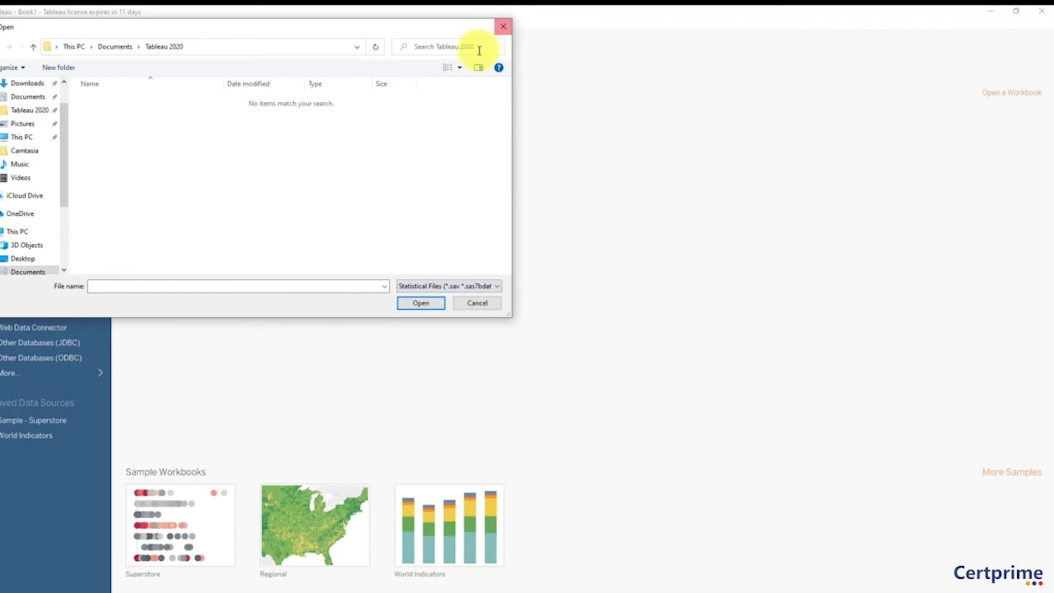
pyautogui.click(502, 27)
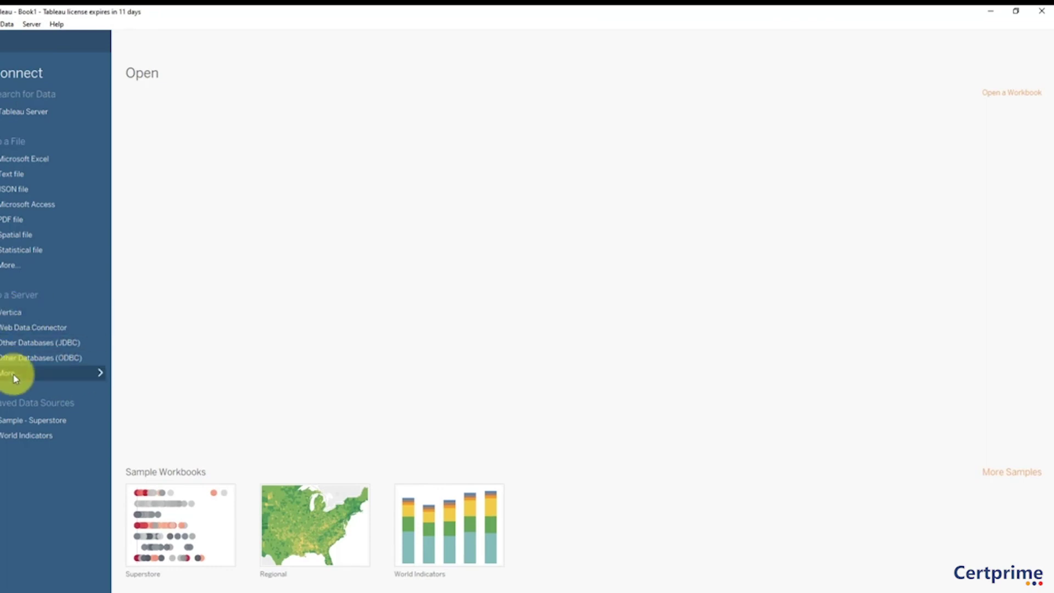
# - Expand To a Server with More… to list every connector from Actian Matrix to Other Databases (ODBC)
pyautogui.click(77, 378)
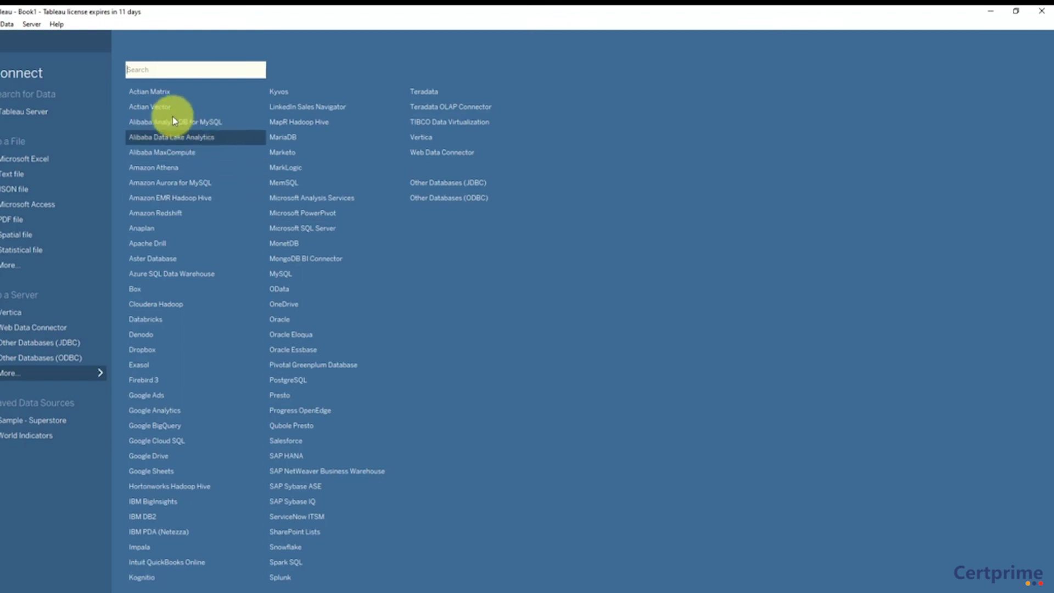
# - Use the Tableau logo to get back to the P1-OfficeSupplies data source preview grid
pyautogui.click(11, 41)
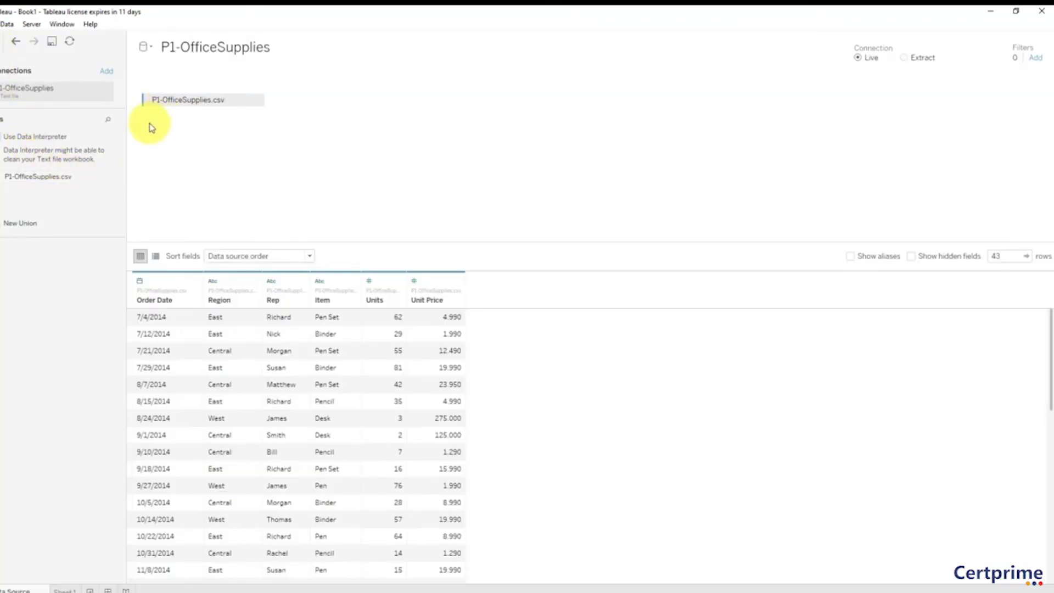